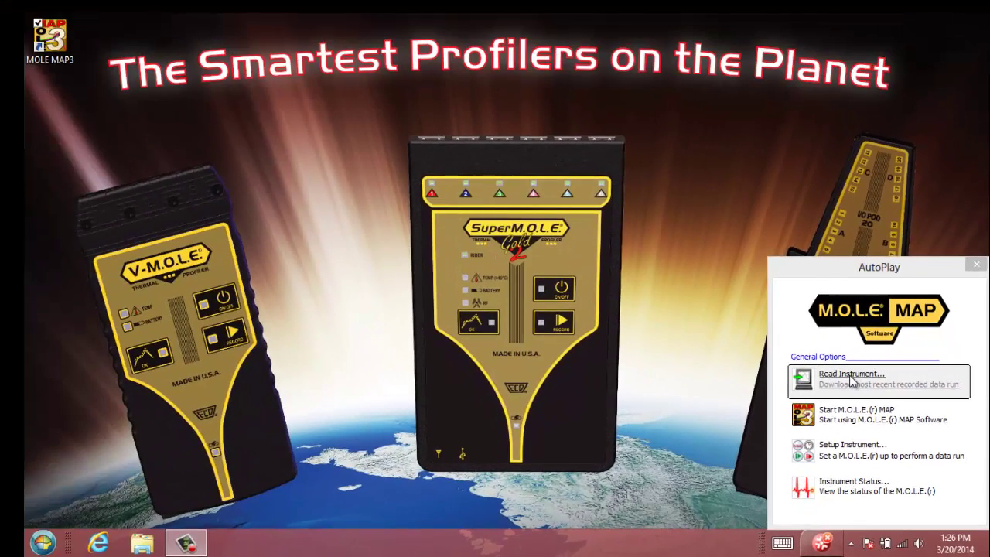
Read the profiler's stored runs and pick run 14 (September 29, 2013, 15-35-40) for download
click(762, 264)
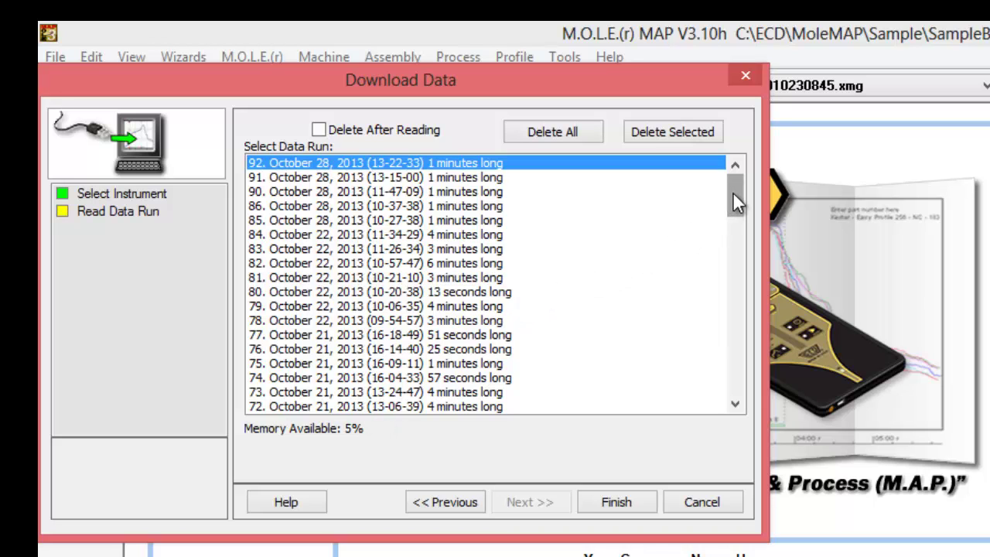
drag(735, 203, 740, 404)
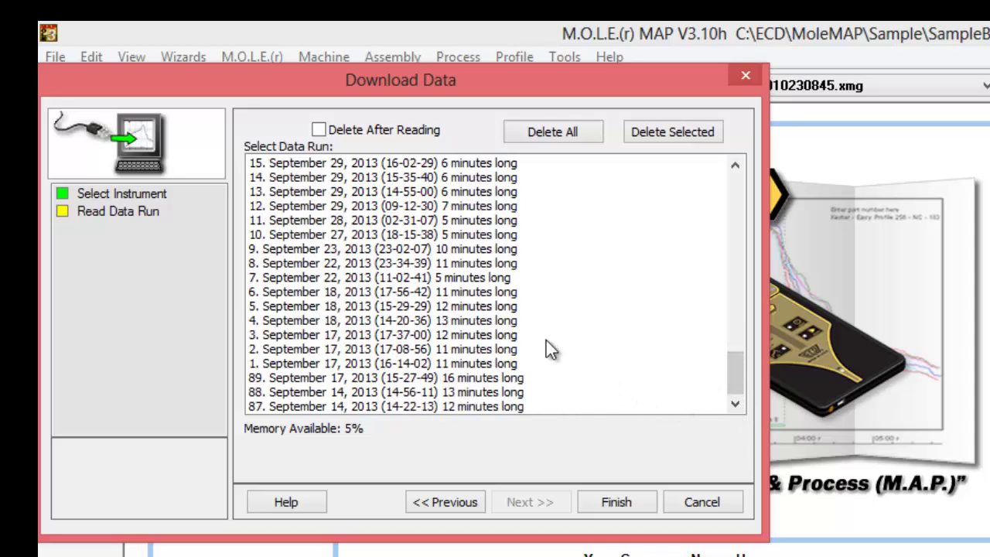
click(468, 180)
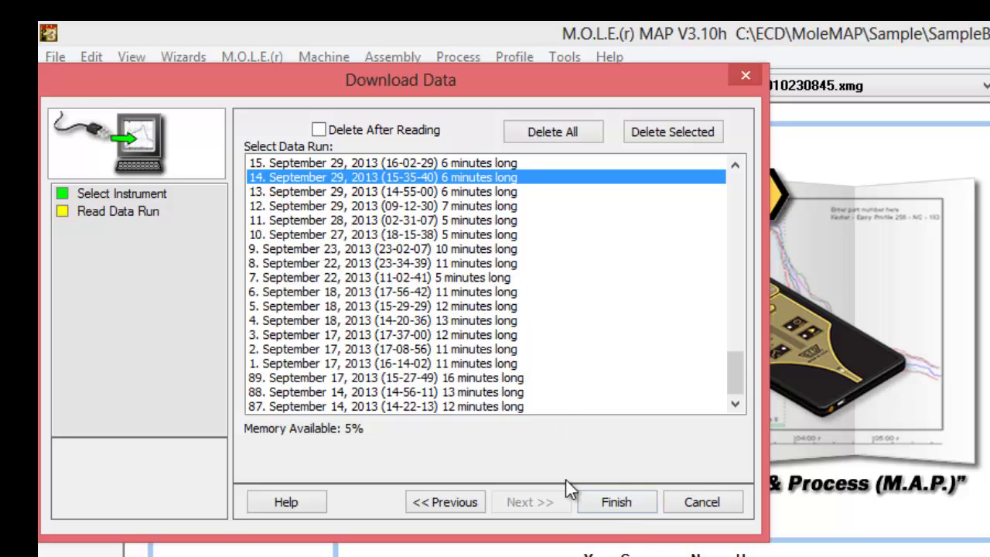
click(610, 499)
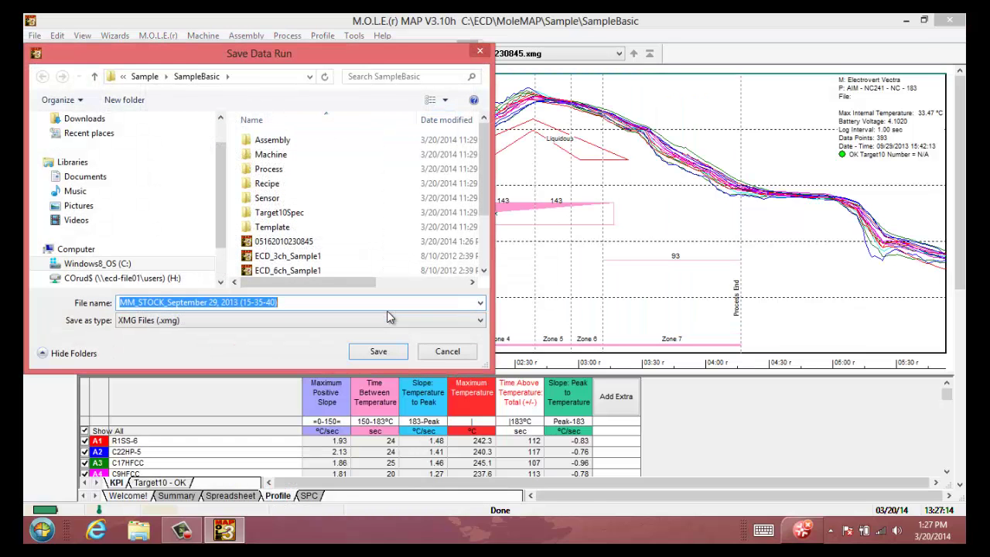
key(End)
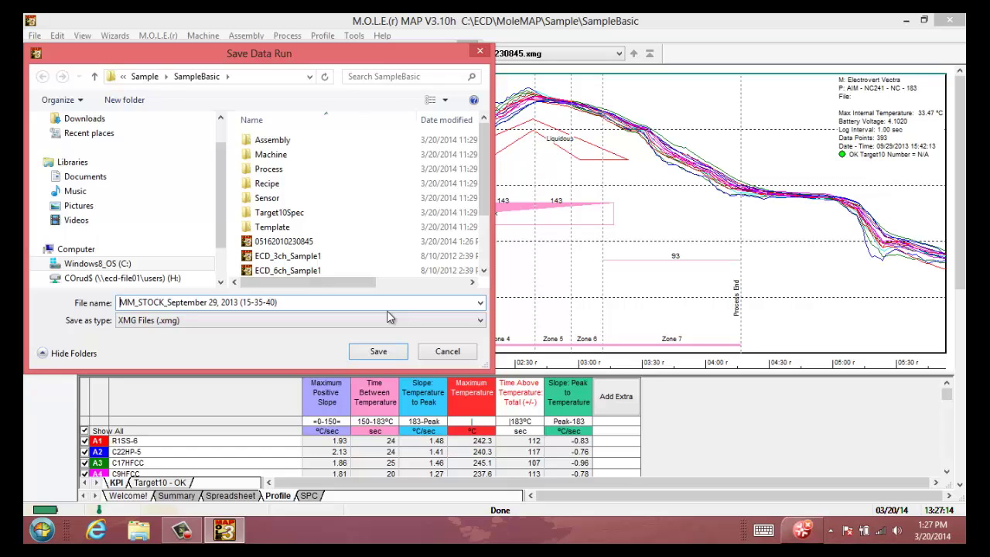
key(Home)
key(Delete)
key(Delete)
key(Delete)
key(Delete)
key(Delete)
key(Delete)
key(Delete)
key(Delete)
key(Delete)
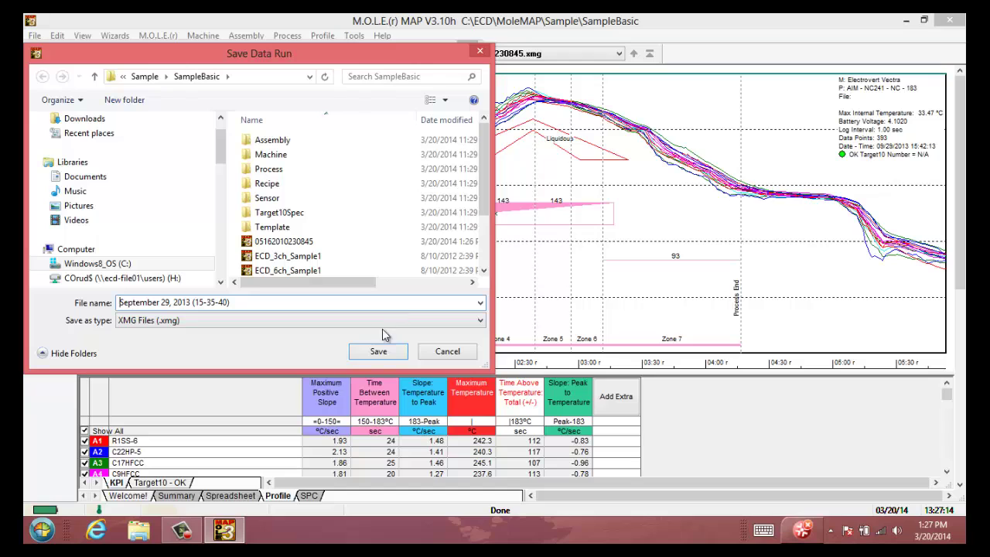
click(376, 357)
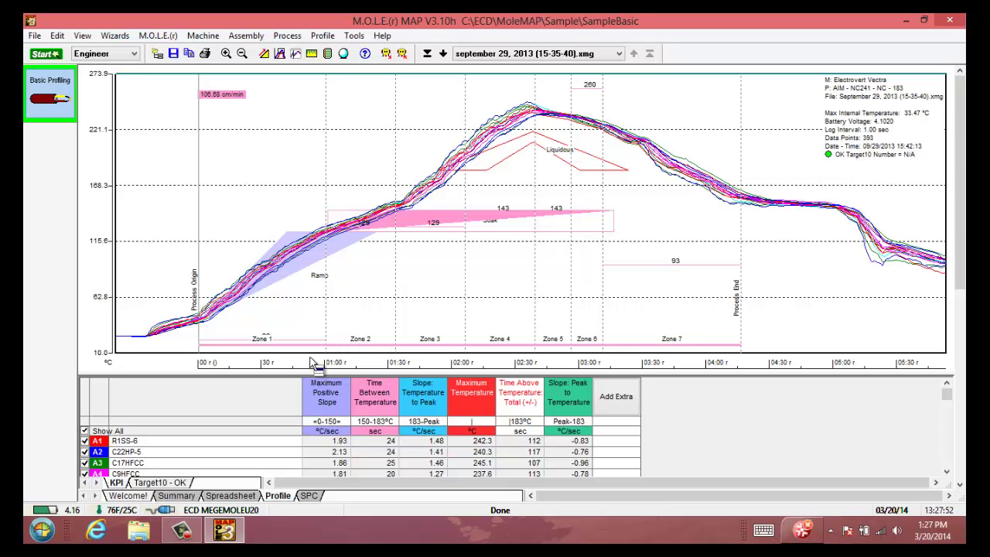
Glance at the Spreadsheet view, then drag the Profile splitter up to list more KPI channel rows
click(230, 495)
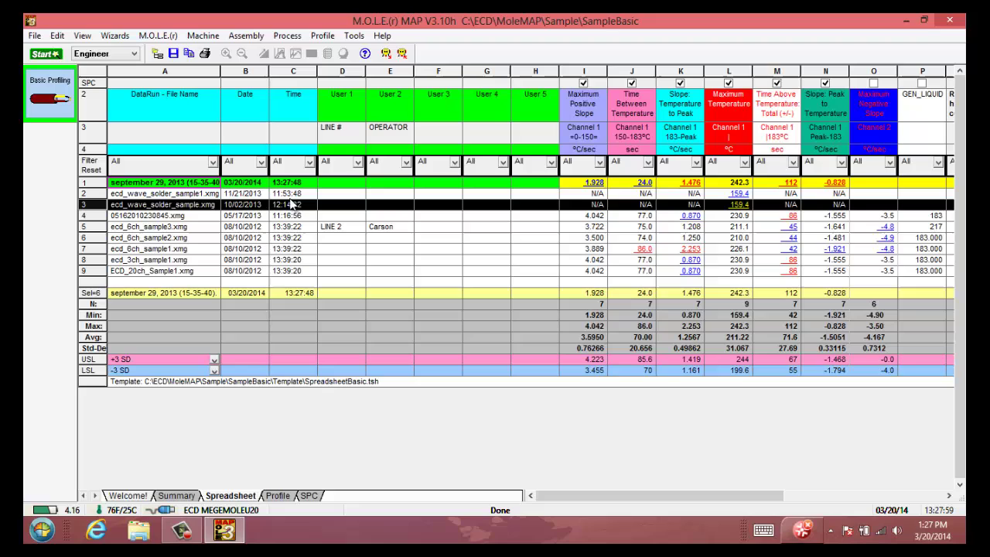
click(281, 500)
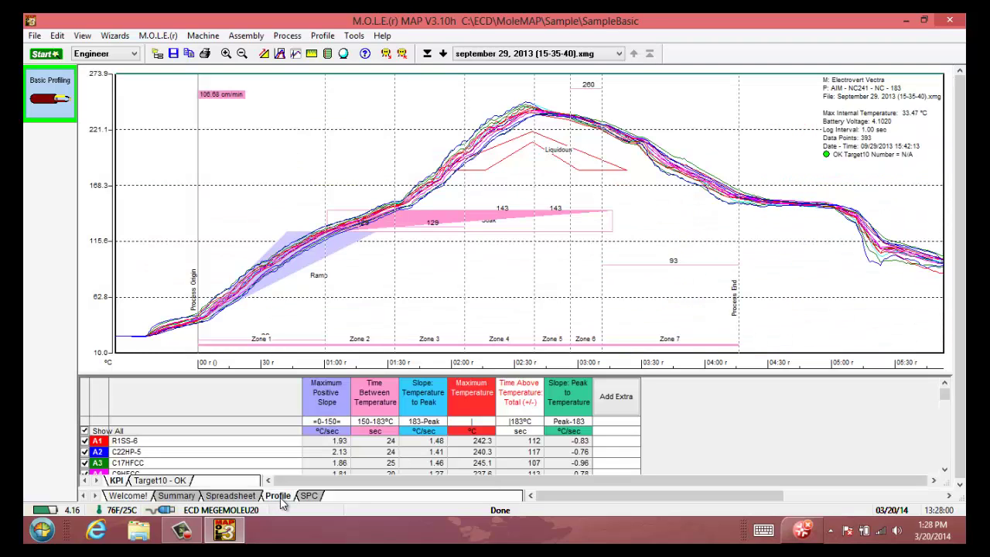
click(943, 413)
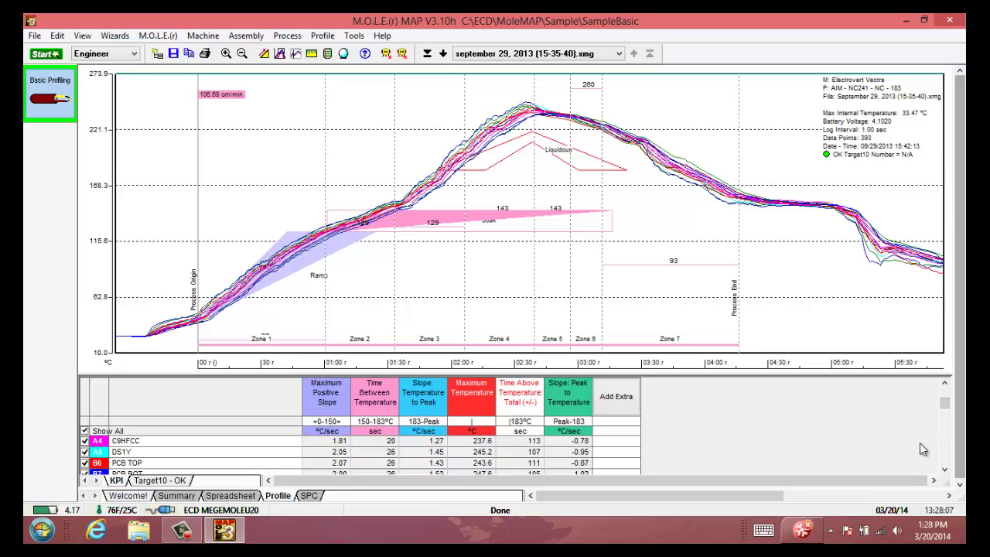
drag(706, 371, 705, 290)
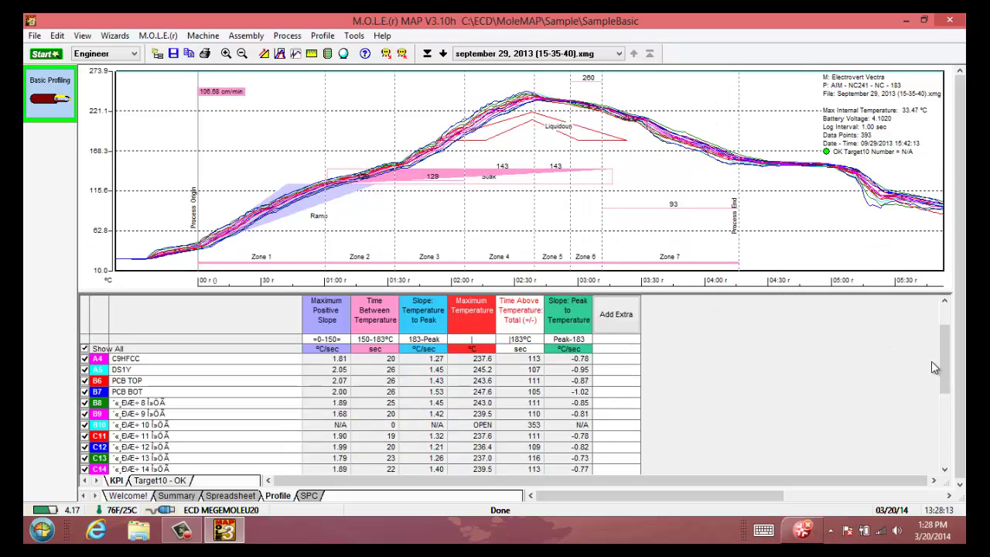
drag(944, 390, 941, 342)
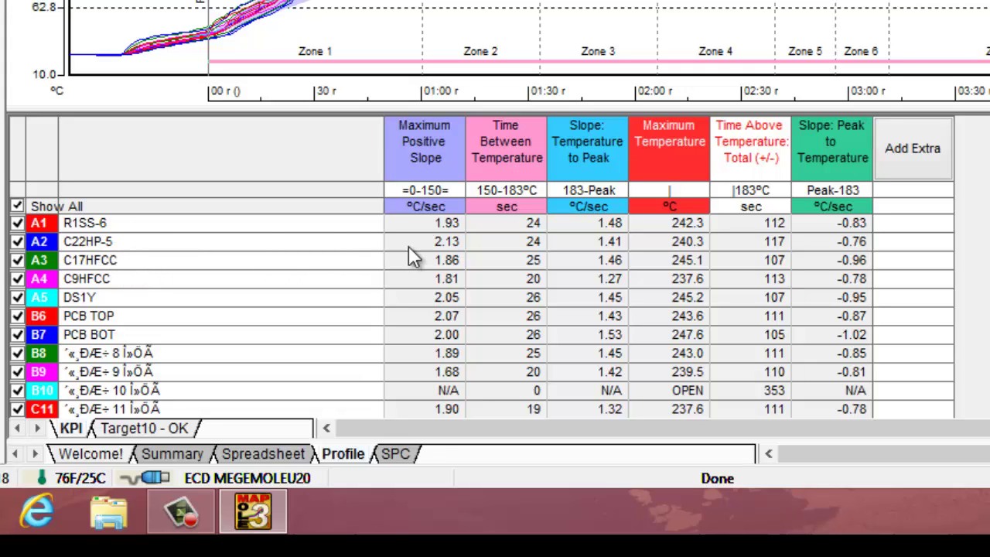
click(409, 246)
scroll(447, 316, down, 11)
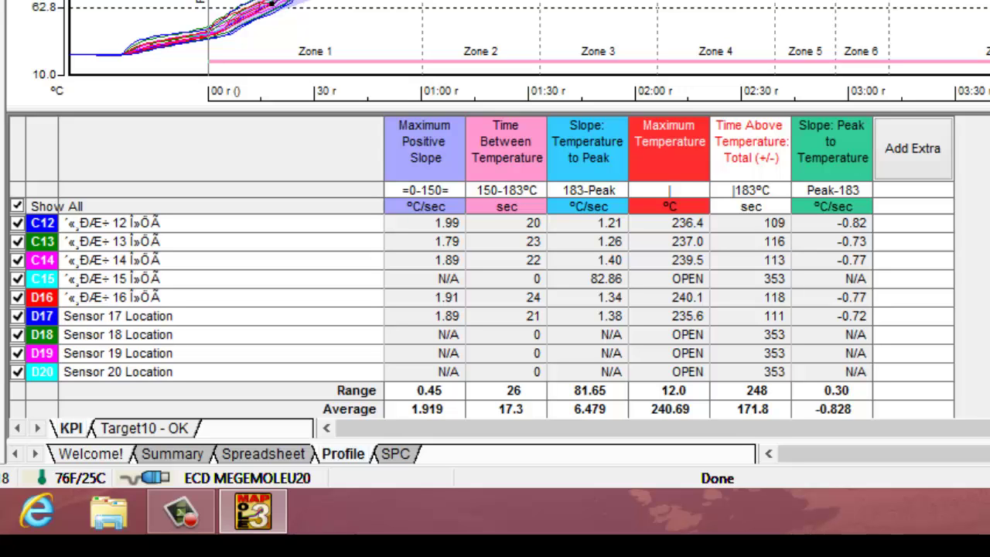
scroll(446, 316, up, 11)
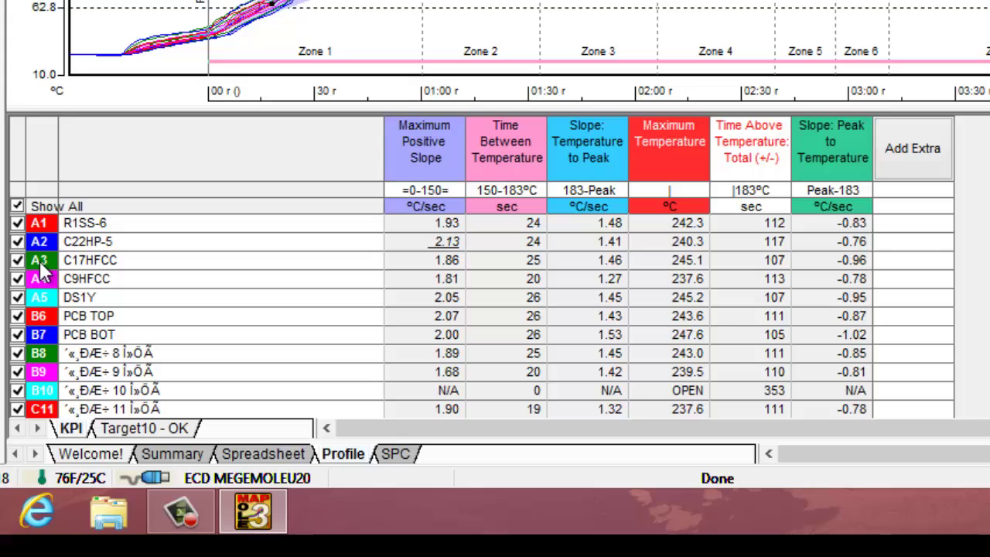
Select the A3 C17HFCC label in the KPI table to highlight its curve
click(40, 263)
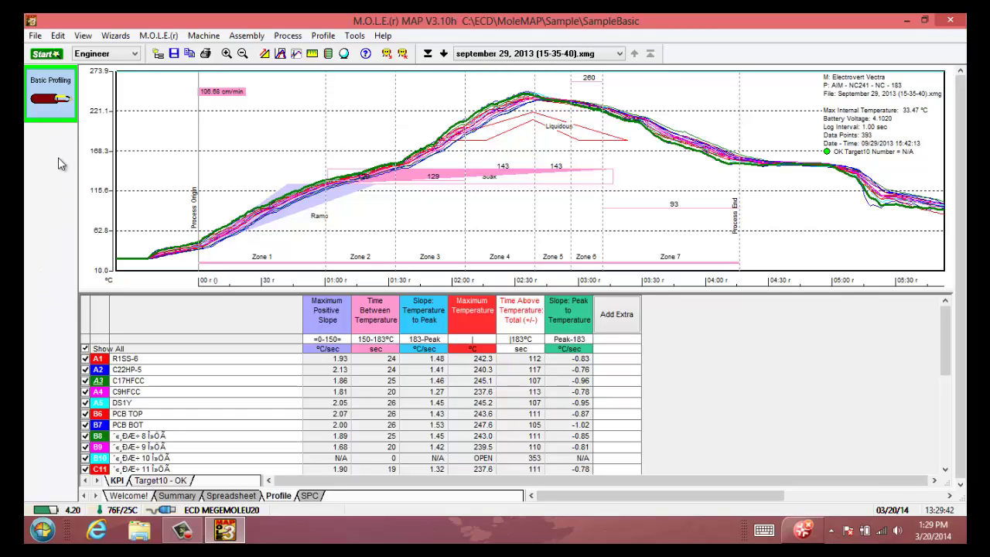
Turn on the OvenRIDER(r) environment under Misc in Preferences and apply it
click(35, 37)
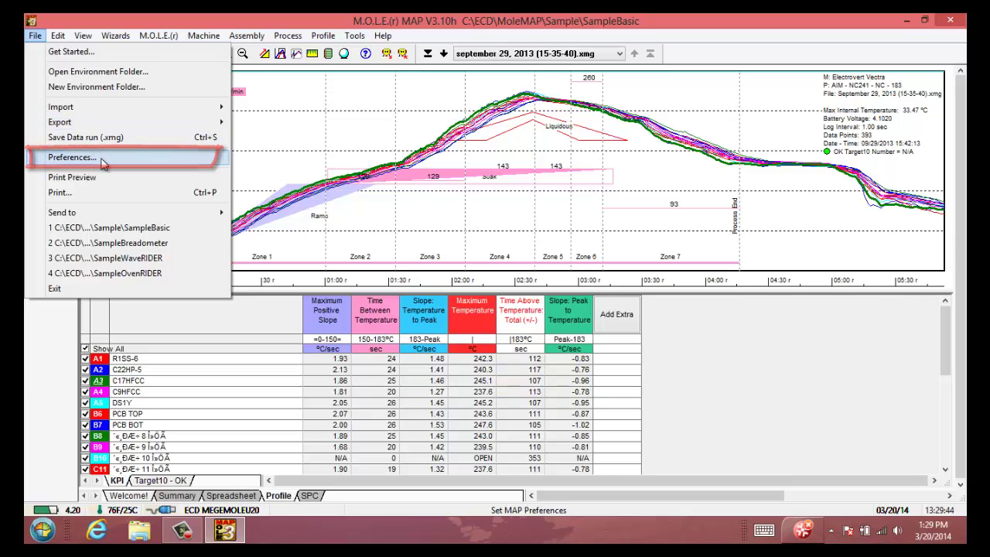
click(102, 163)
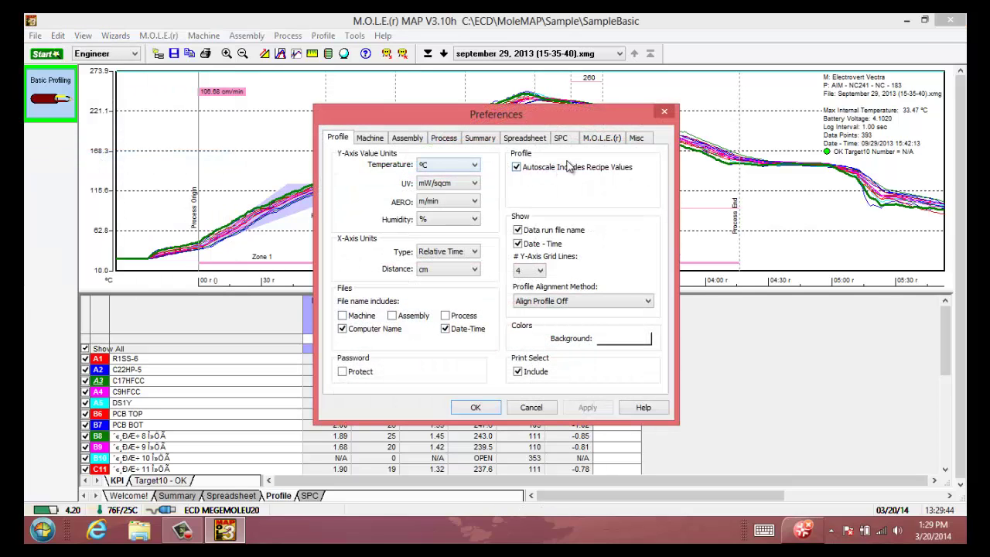
click(646, 142)
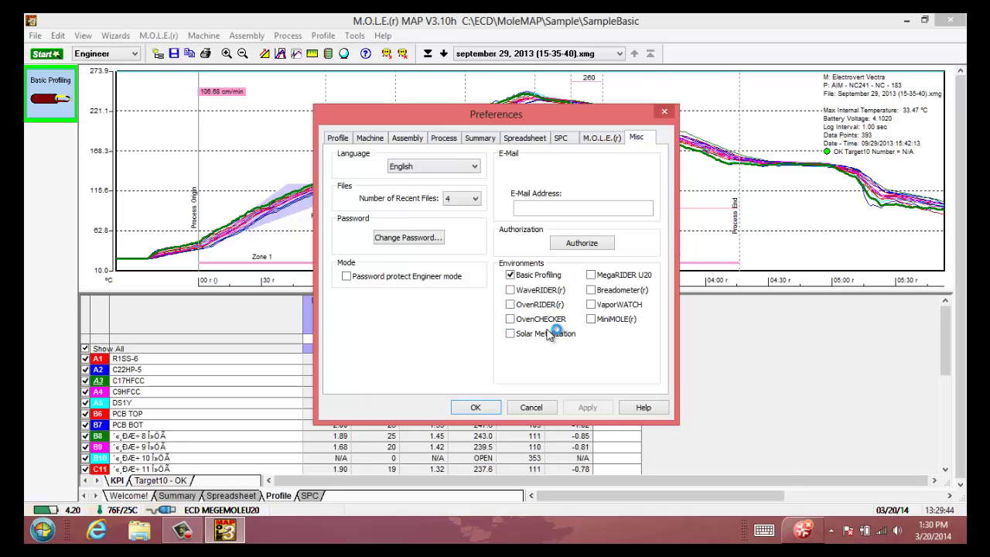
click(510, 305)
click(485, 408)
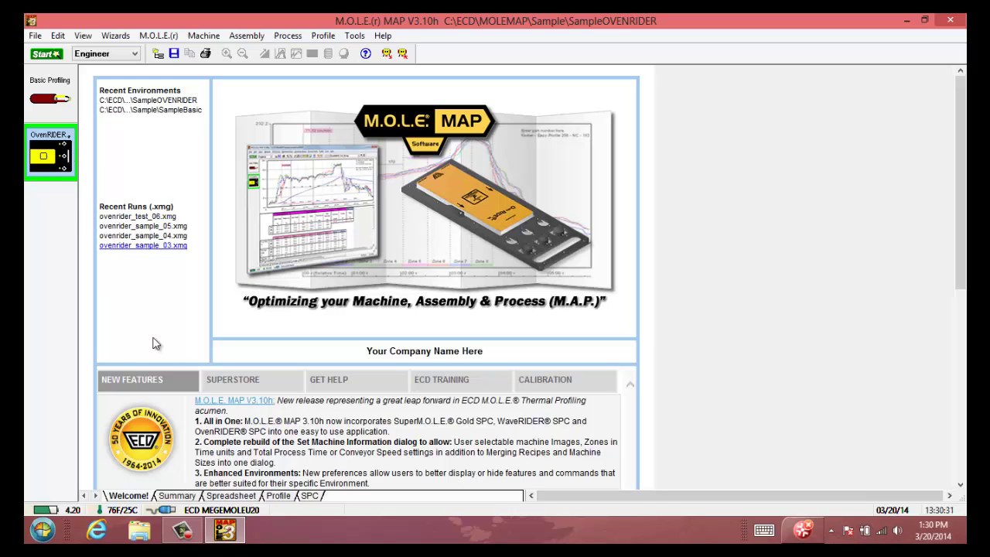
Display the ovenrider_test_06.xmg profile chart from the Profile sheet tab
click(278, 495)
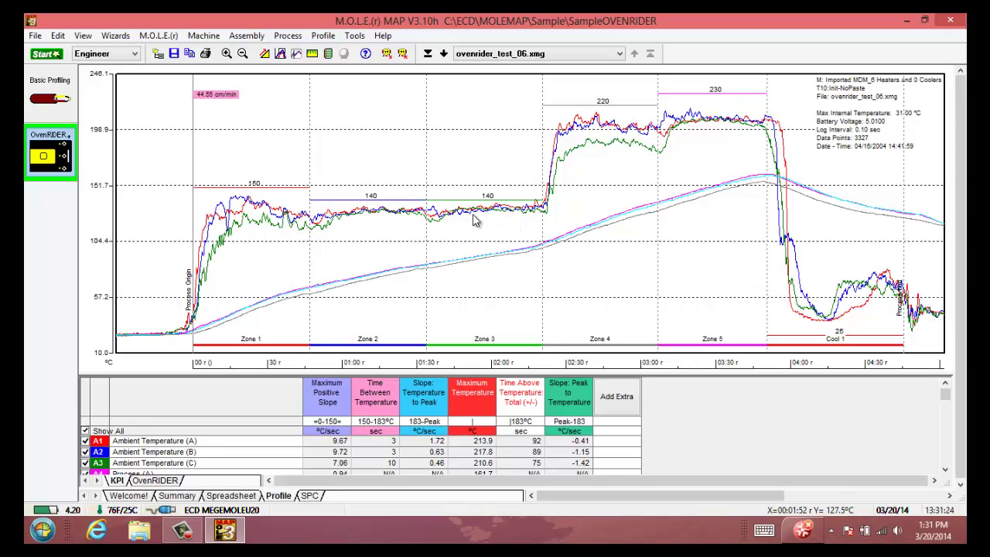
Return to Basic Profiling using the C:\ECD\MoleMAP\Sample\SampleBasic folder
click(65, 86)
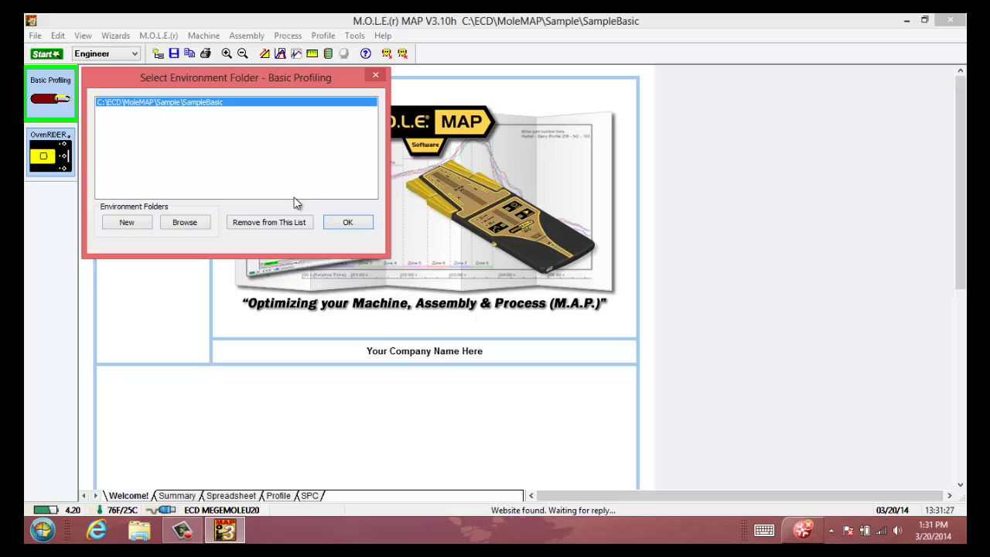
click(348, 224)
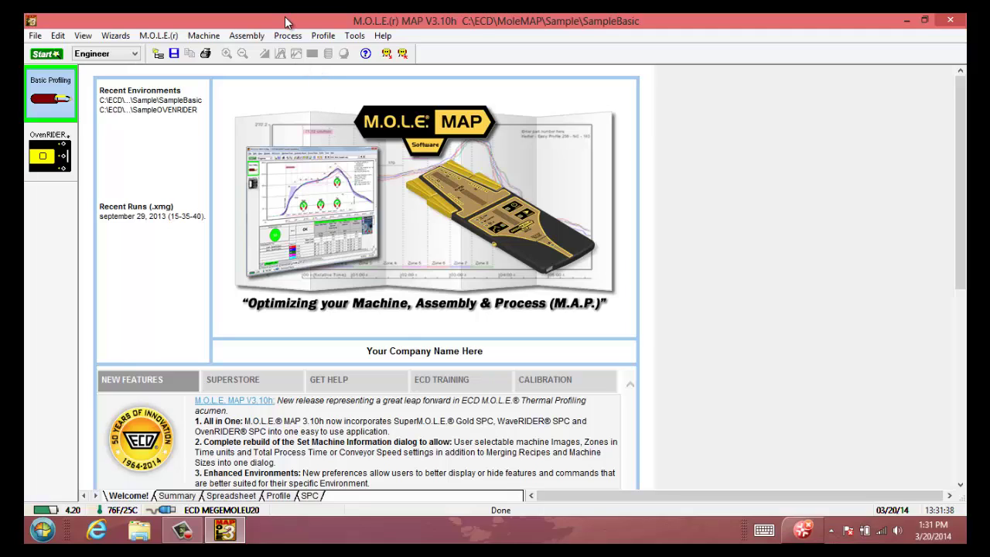
click(65, 110)
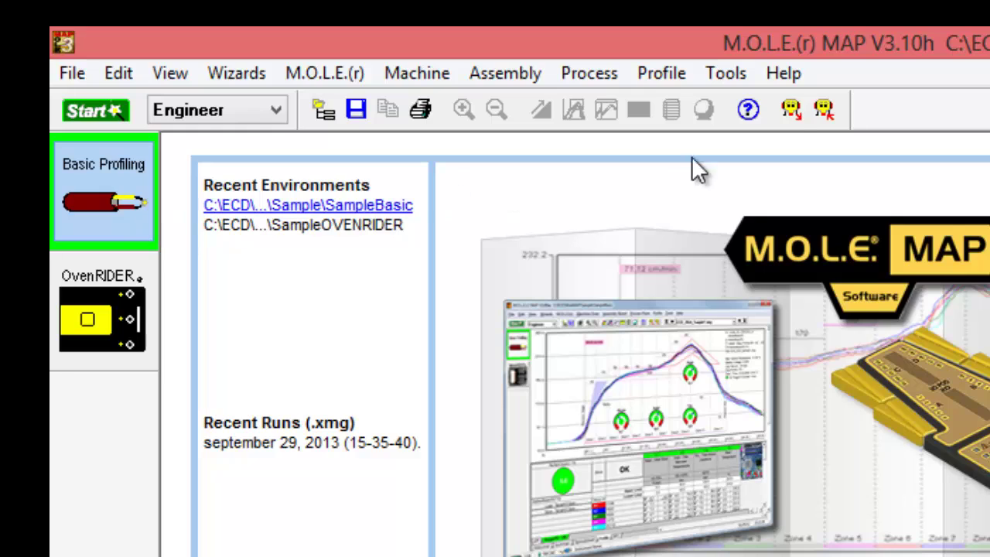
click(789, 110)
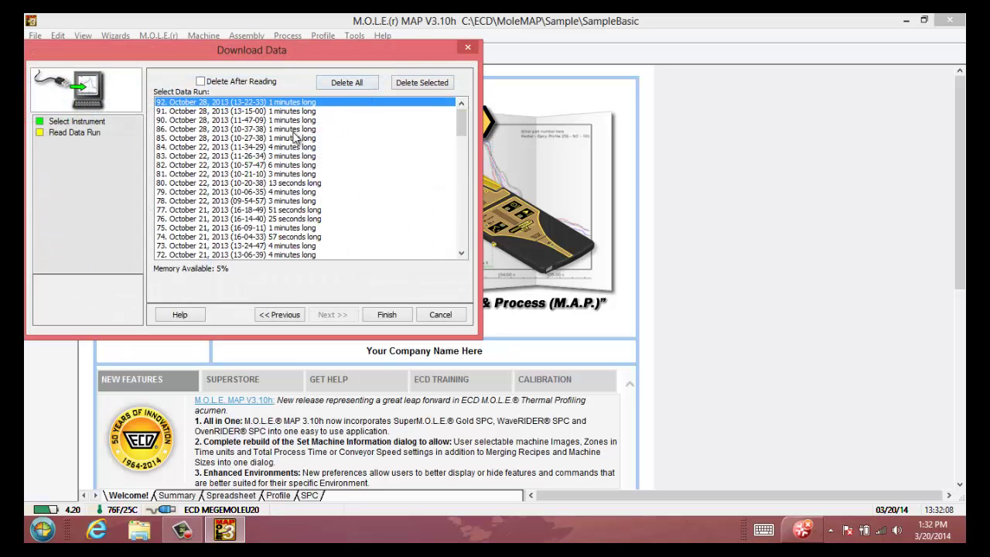
click(440, 314)
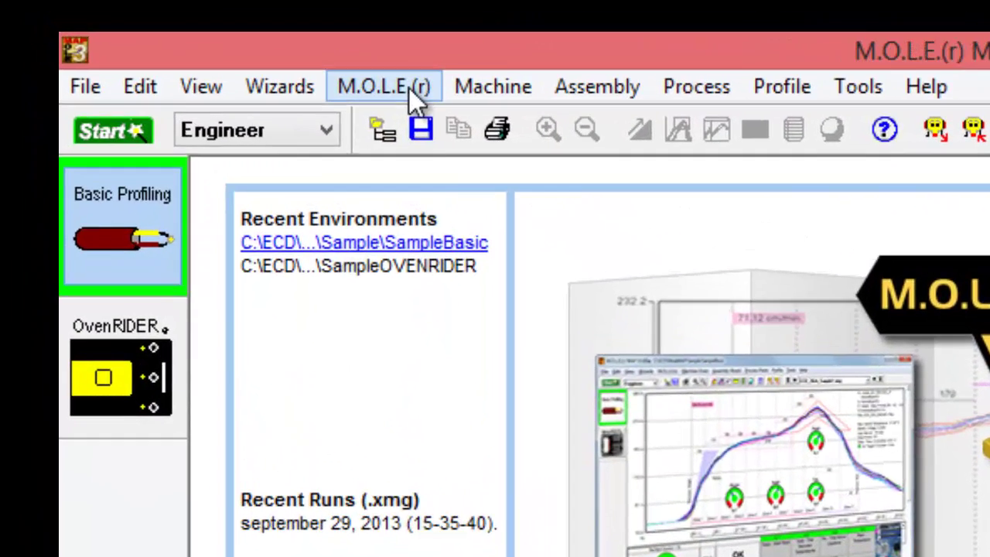
Read the instrument's stored runs and select run 15 (September 29, 2013, 16-02-29)
click(414, 97)
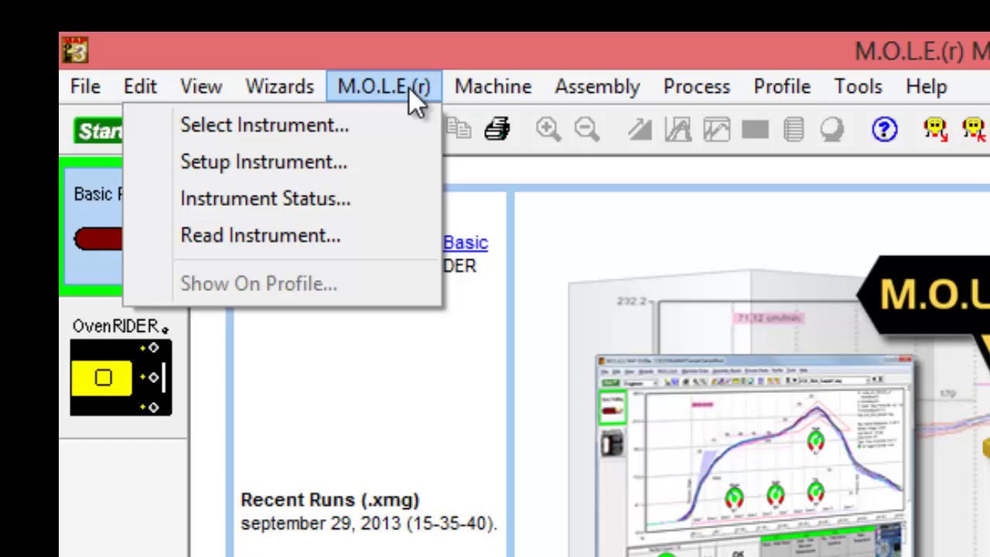
click(344, 245)
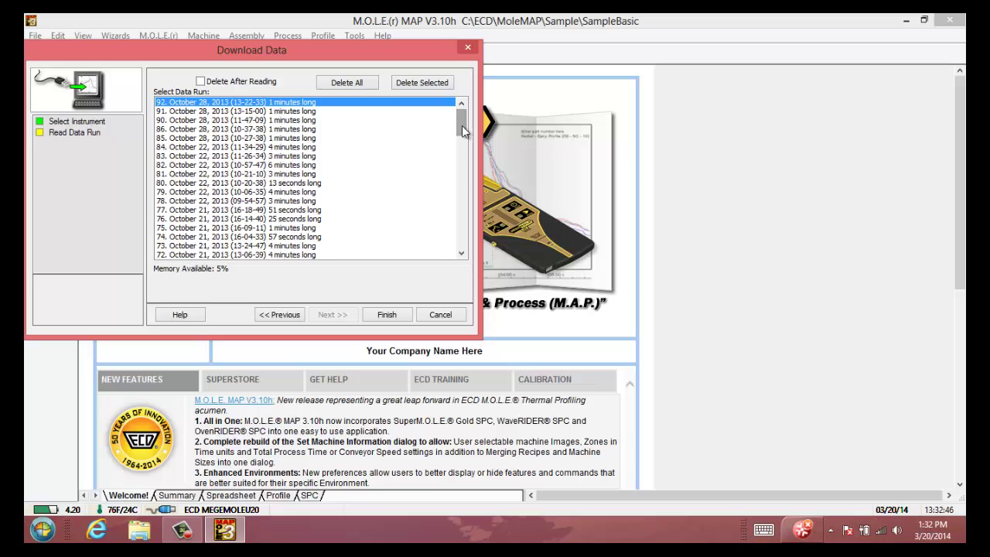
drag(462, 132, 466, 159)
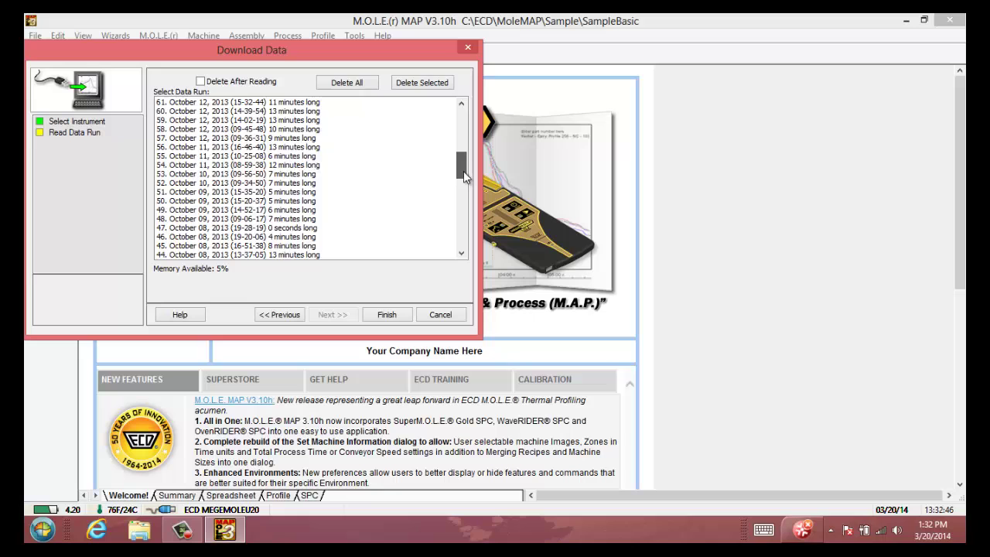
drag(463, 171, 454, 265)
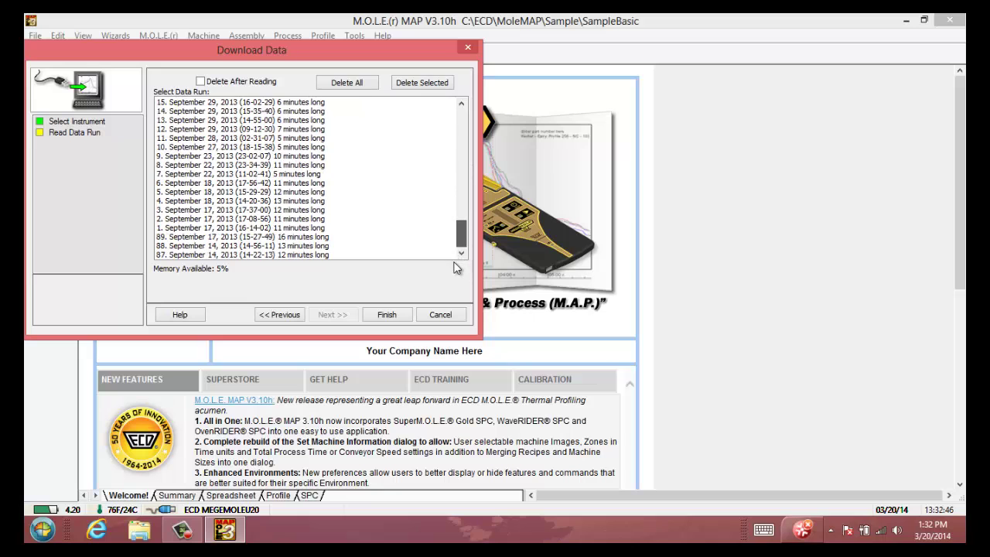
click(300, 104)
click(381, 314)
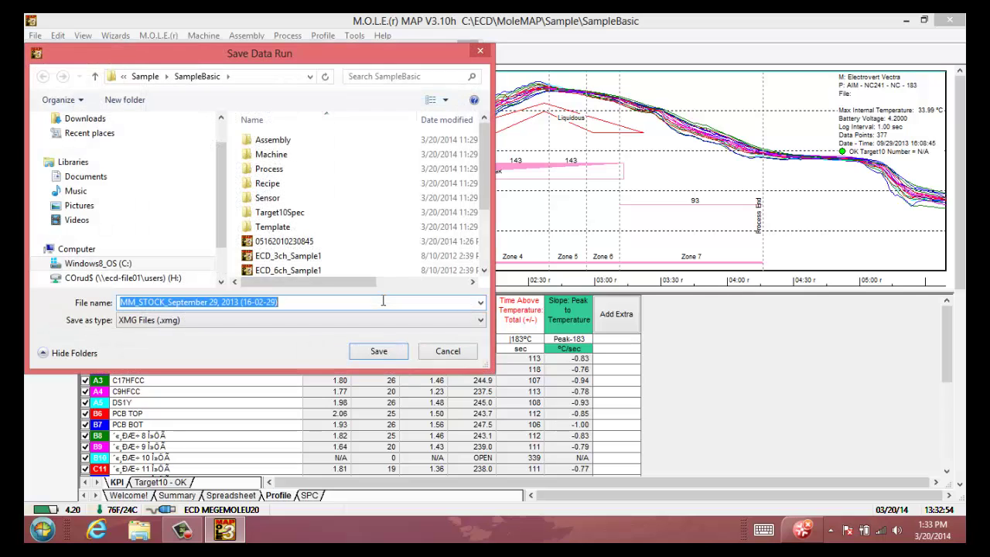
click(378, 353)
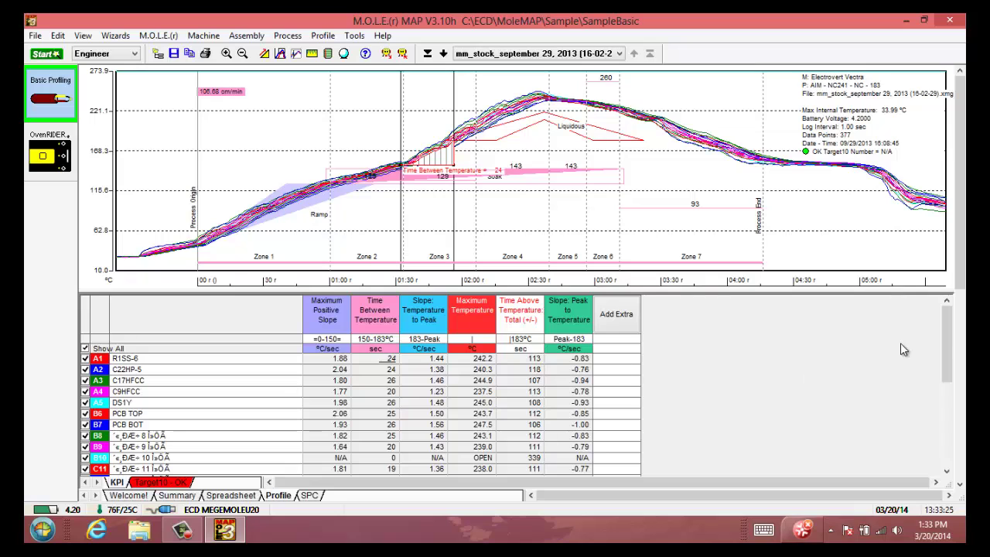
drag(941, 334, 961, 334)
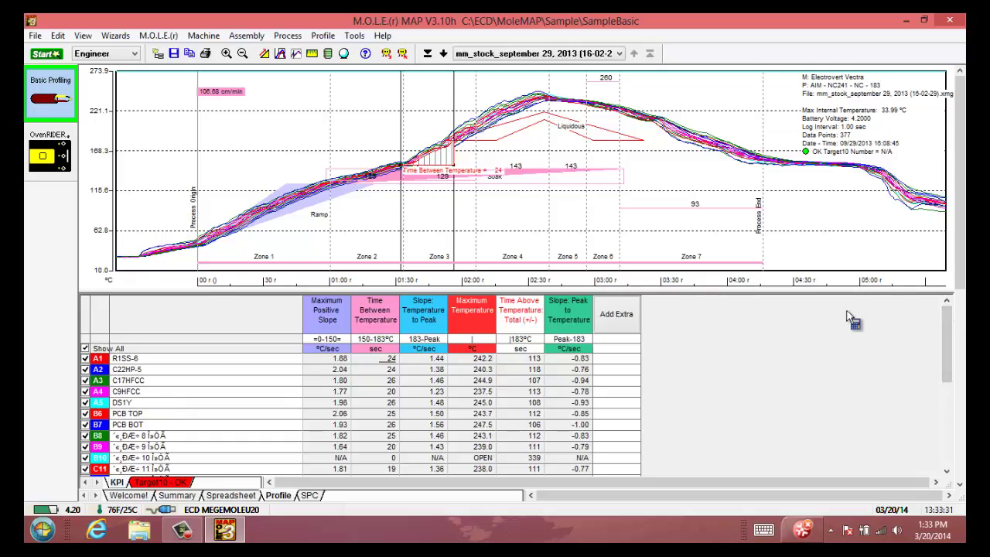